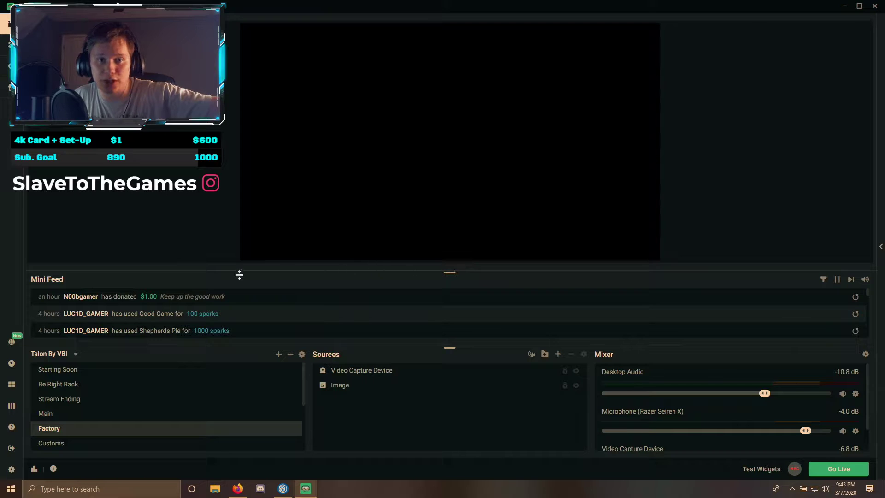
Open Settings and look through the Output, Stream, Notifications and Game Overlay pages
click(12, 469)
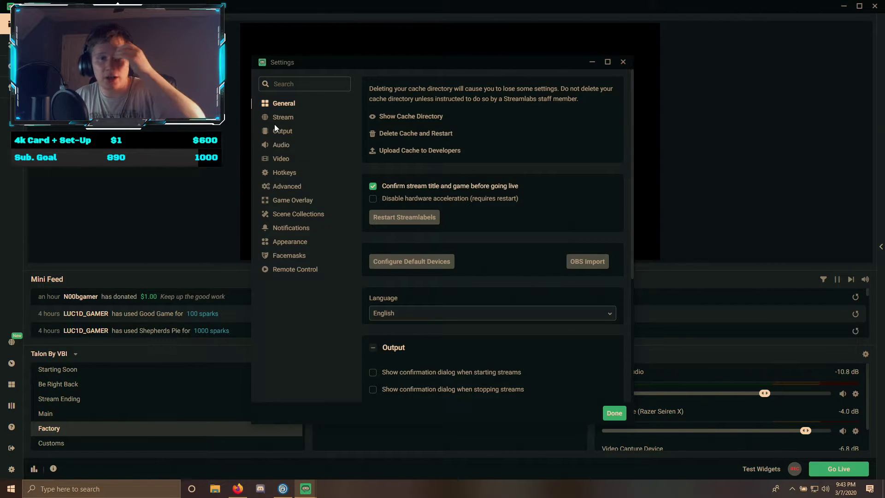
click(282, 132)
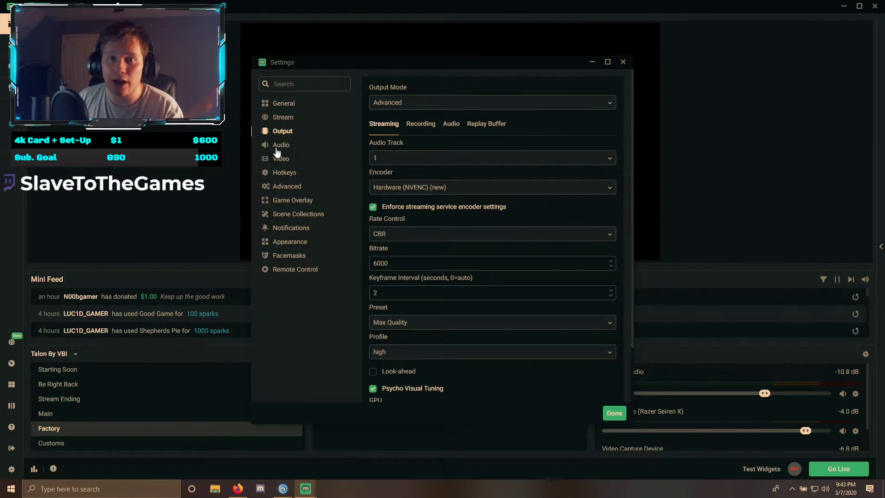
click(282, 115)
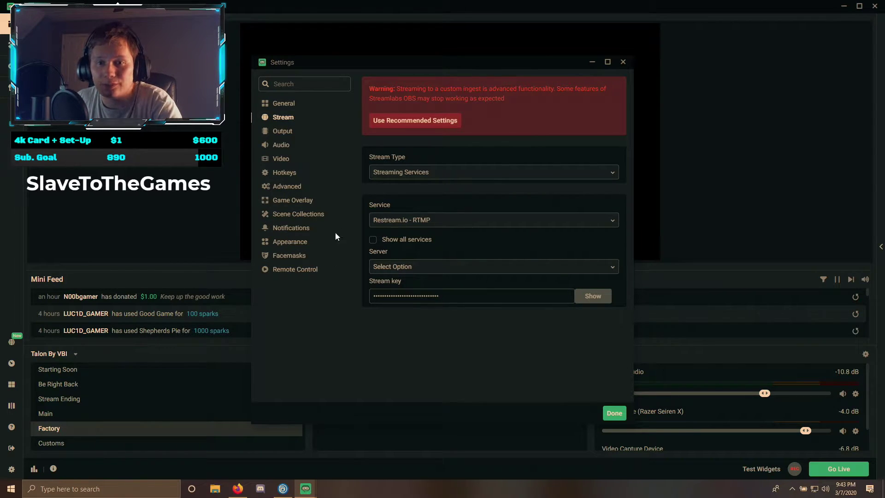
click(293, 230)
click(302, 202)
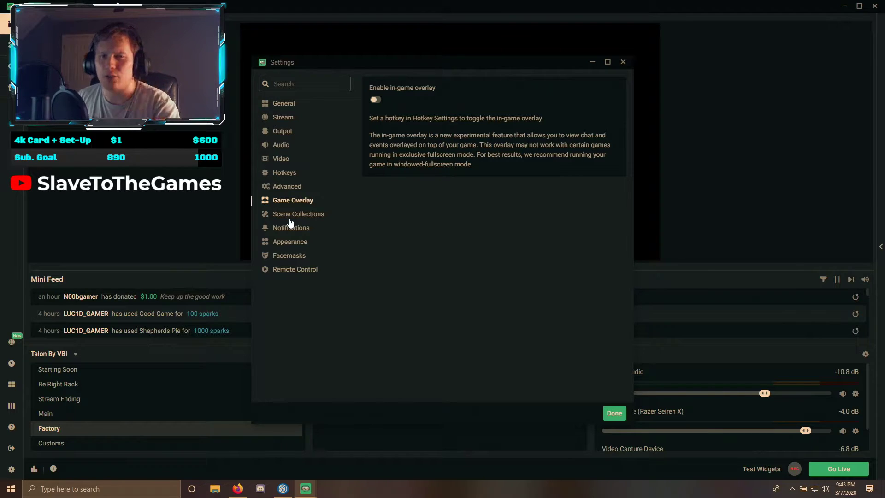
Go to the Advanced page, check the YUV Color Space choices, and collapse then re-expand the Video section
click(287, 188)
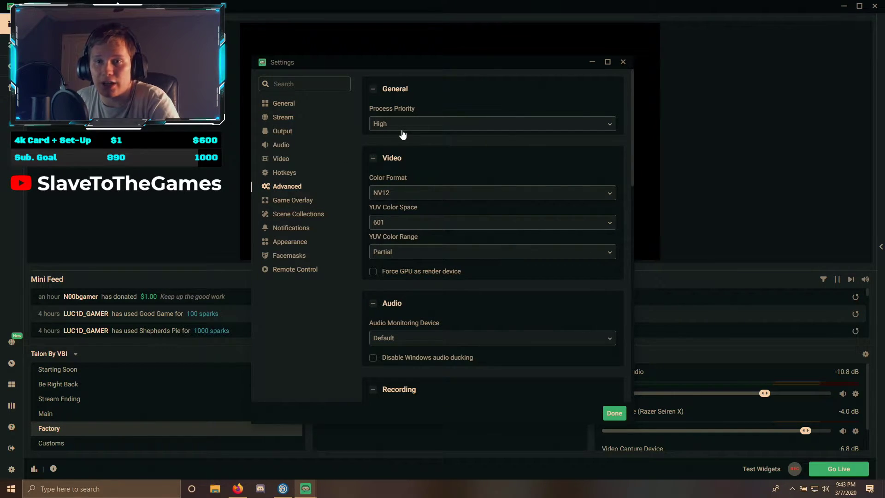
click(419, 226)
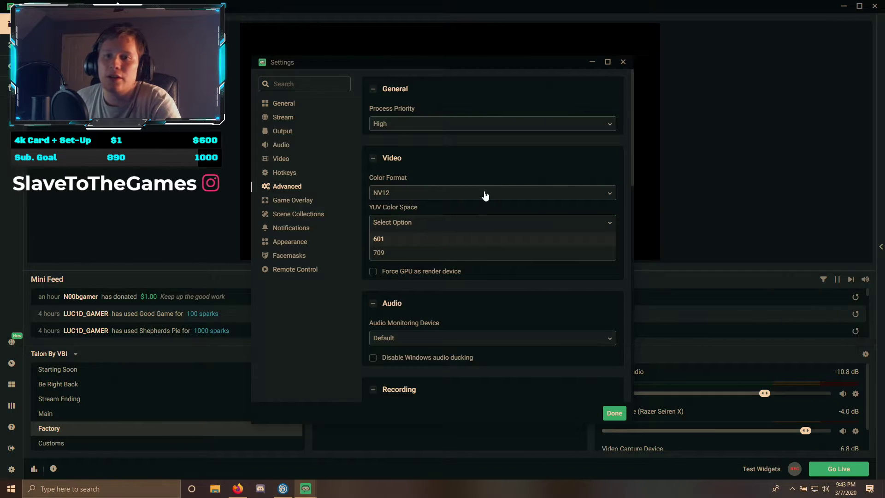
click(484, 162)
click(421, 161)
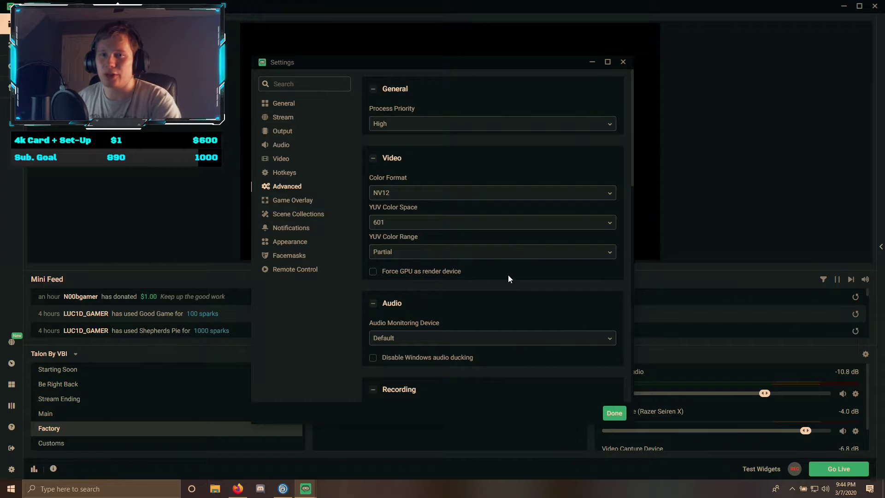
On the Video page, try a 1280x720 output resolution, then return it to 1920x1080
click(282, 158)
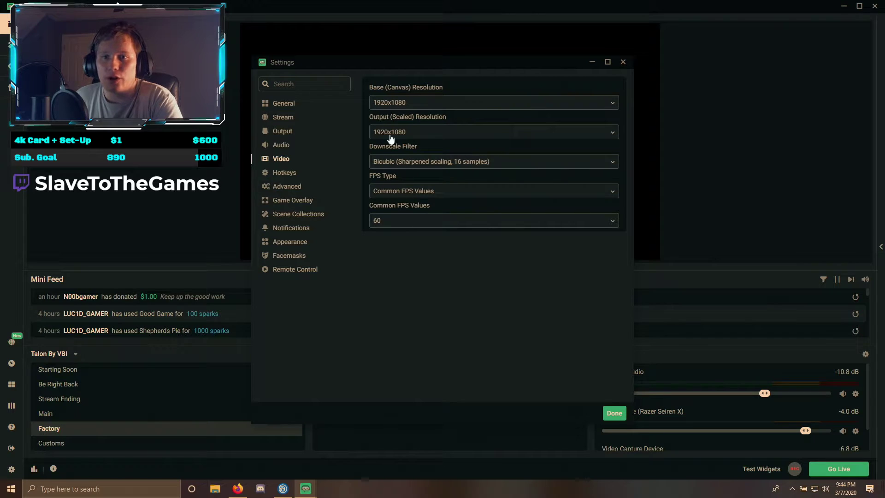
click(454, 132)
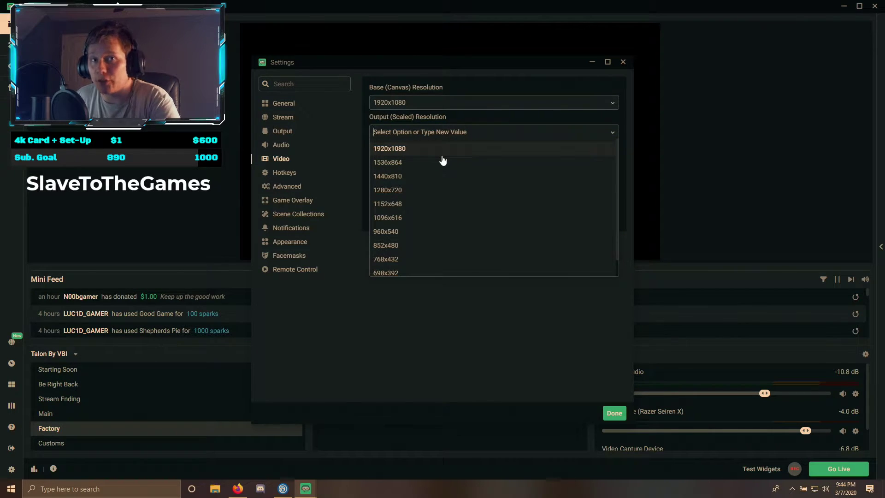
click(397, 192)
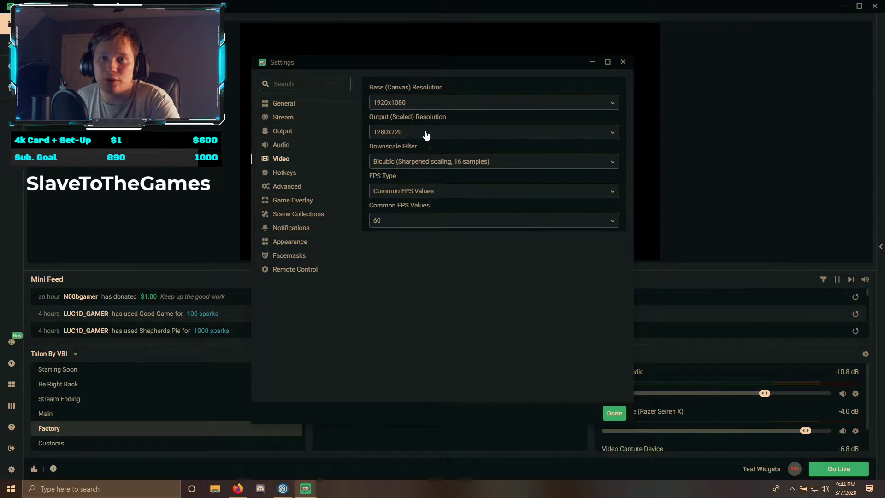
click(427, 135)
click(405, 153)
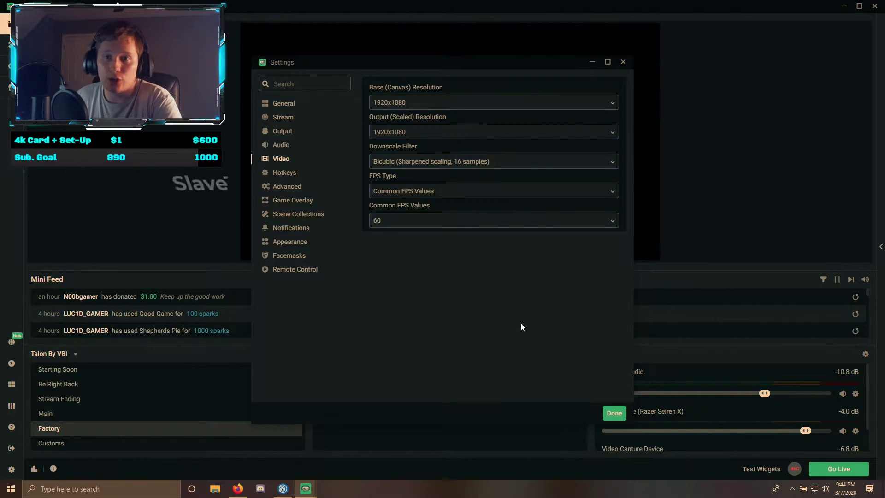
Compare the Bilinear and Lanczos downscale filters, switching back to Bilinear
click(445, 165)
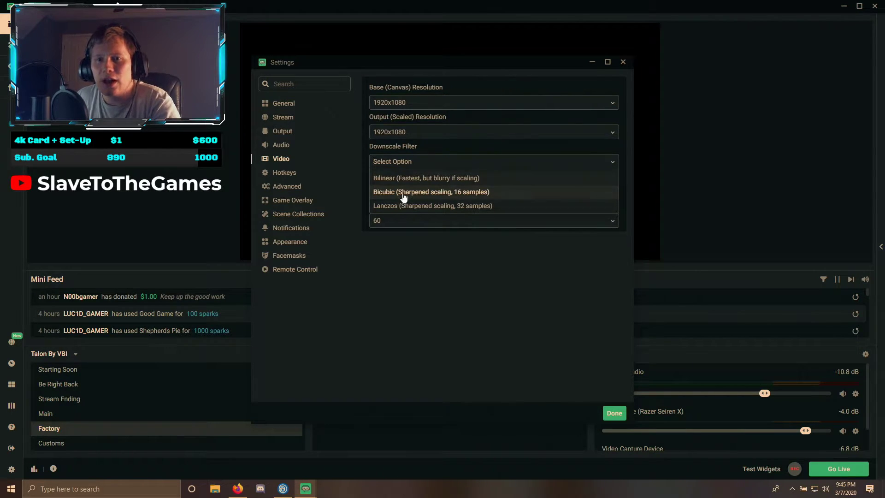
click(402, 178)
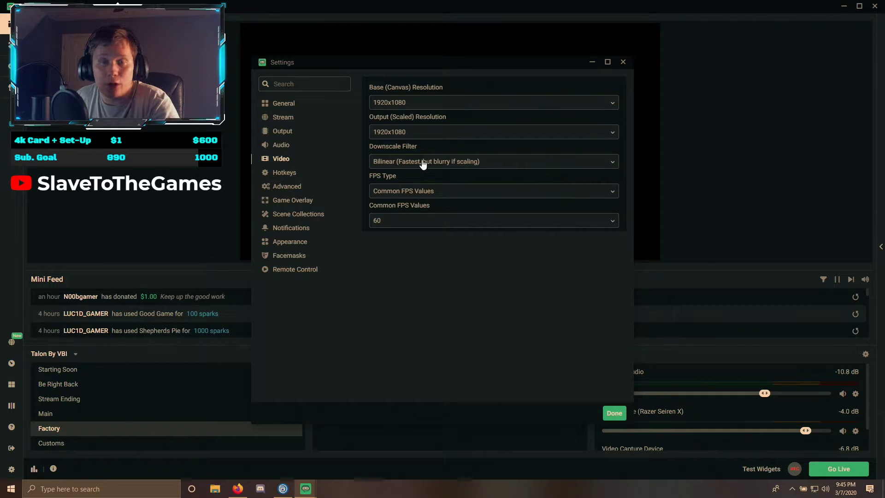
click(424, 165)
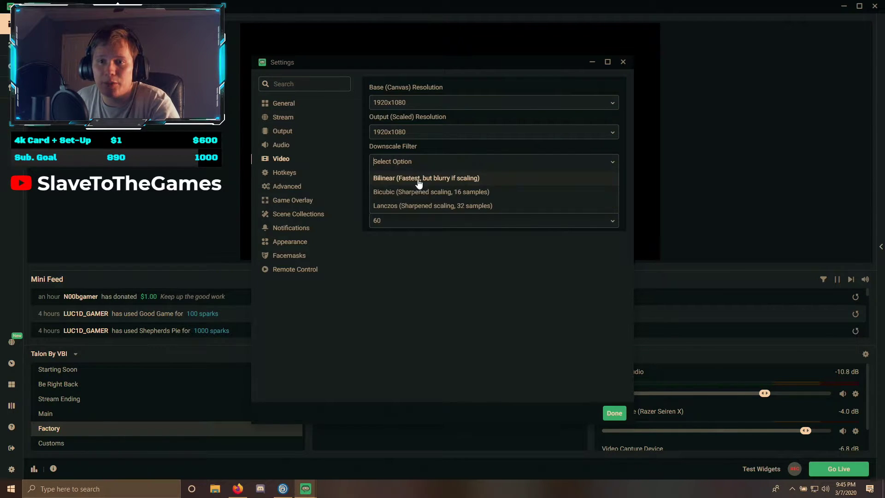
click(451, 207)
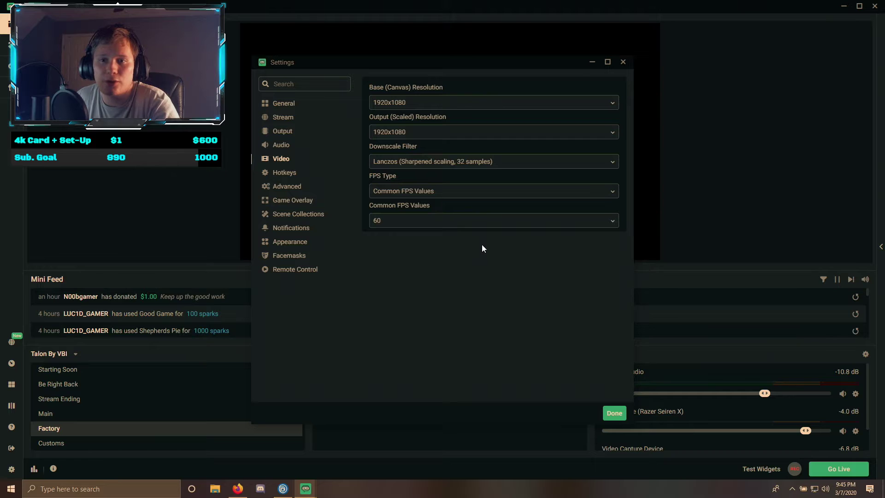
click(410, 162)
click(417, 178)
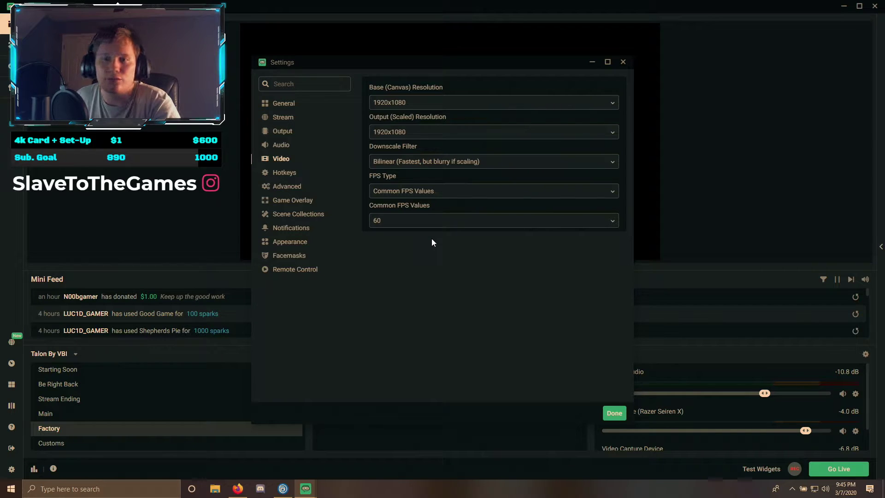
Toggle the downscale filter between Lanczos and Bilinear a few more times, settling on Bilinear
click(447, 162)
click(414, 206)
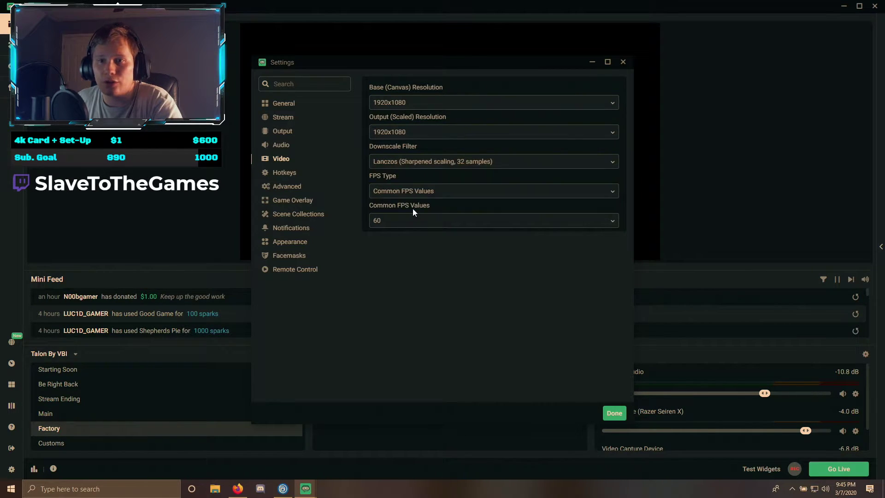
click(473, 163)
click(446, 179)
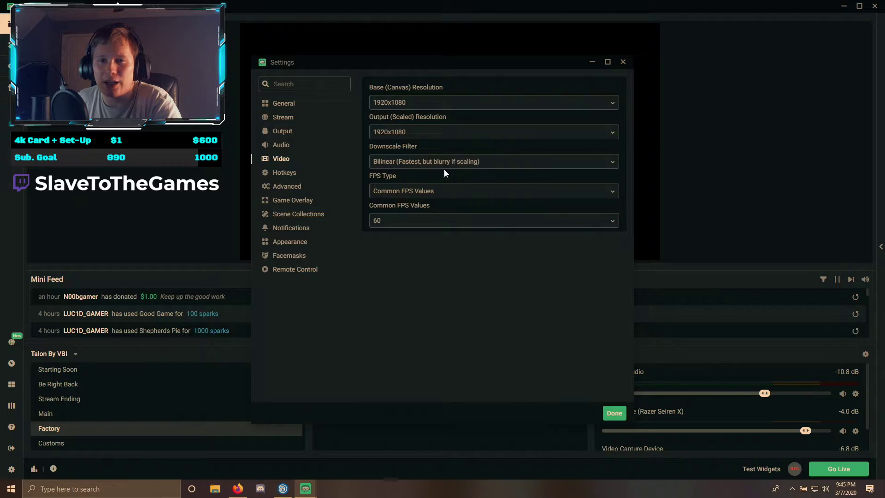
click(444, 165)
click(432, 209)
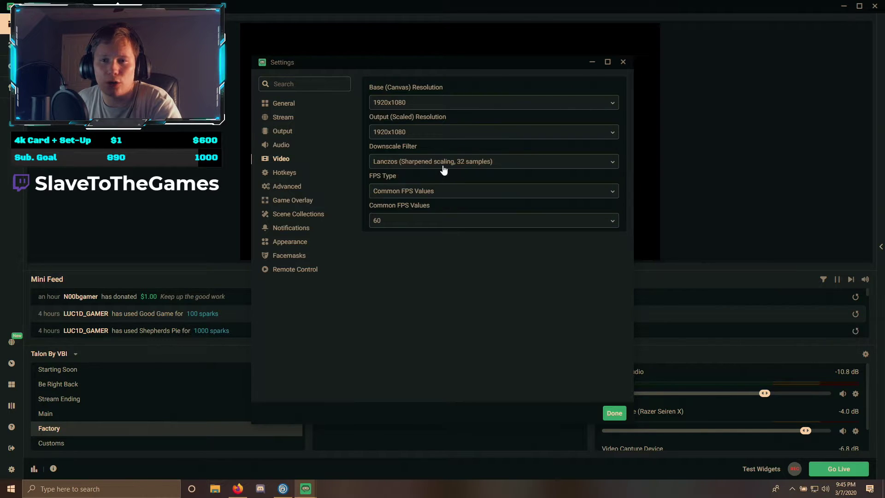
click(444, 167)
click(434, 182)
click(438, 165)
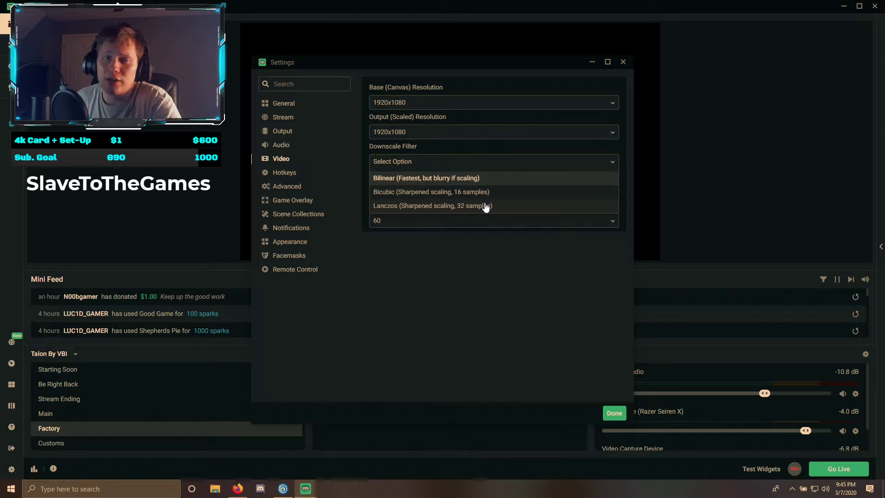
click(415, 182)
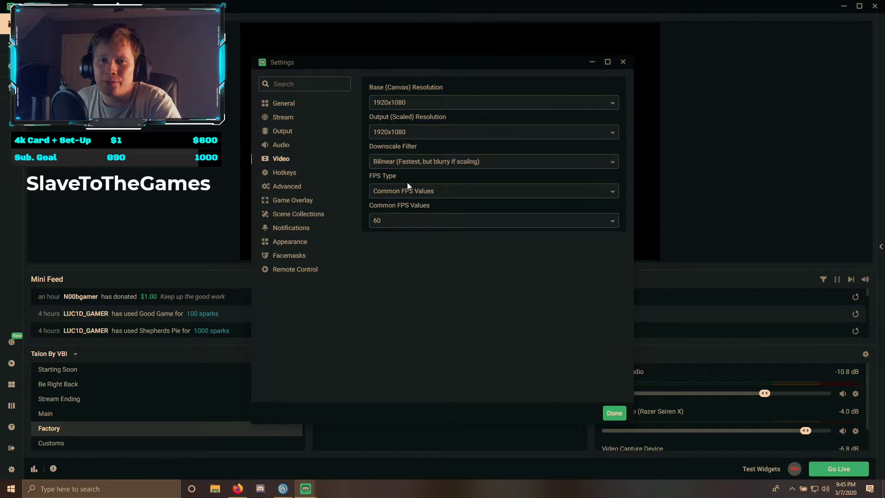
click(279, 133)
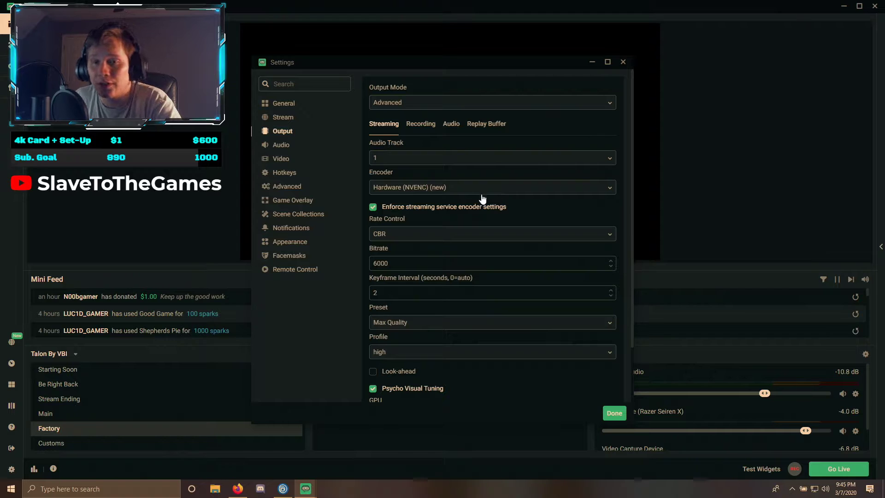
scroll(452, 185, down, 2)
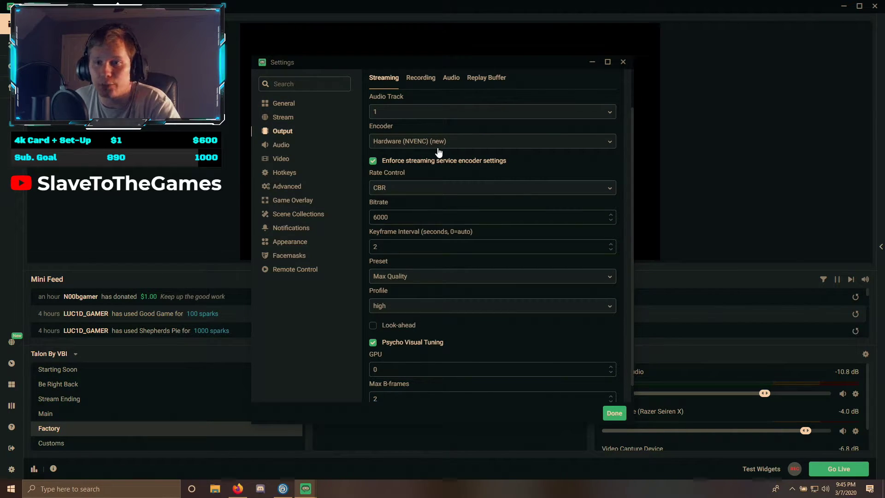
scroll(511, 157, down, 1)
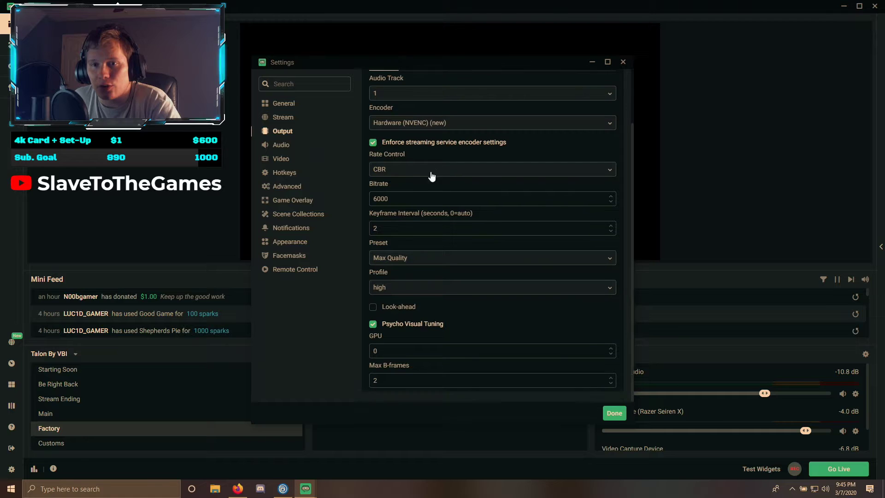
double_click(375, 201)
click(405, 198)
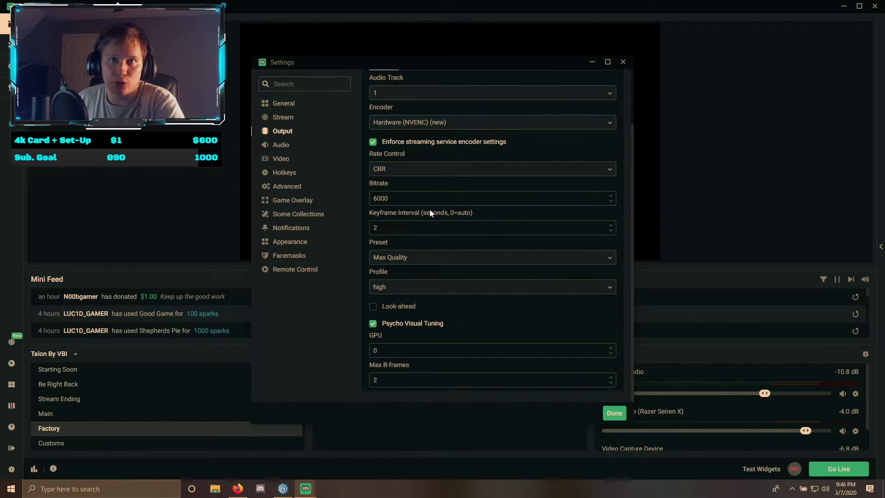
double_click(393, 227)
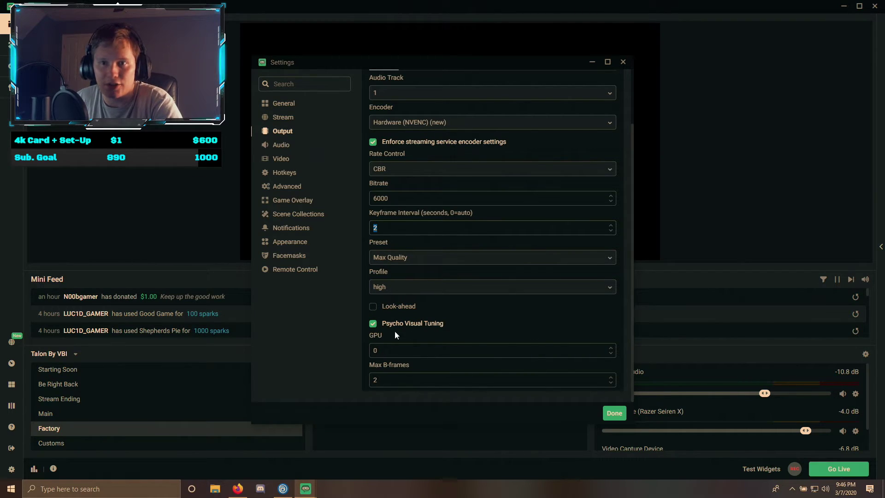
On the Recording tab, try Hardware (NVENC) (new) as encoder, then switch to reusing the stream encoder
scroll(459, 323, up, 3)
click(417, 124)
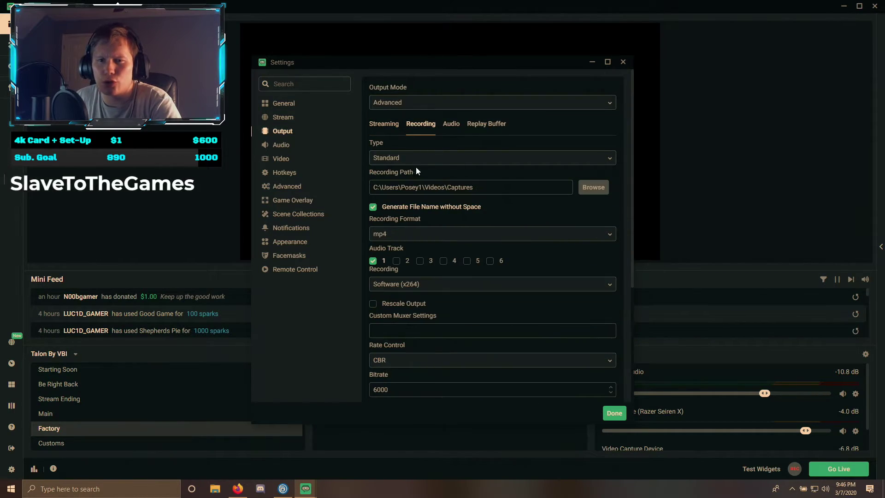
scroll(420, 217, down, 2)
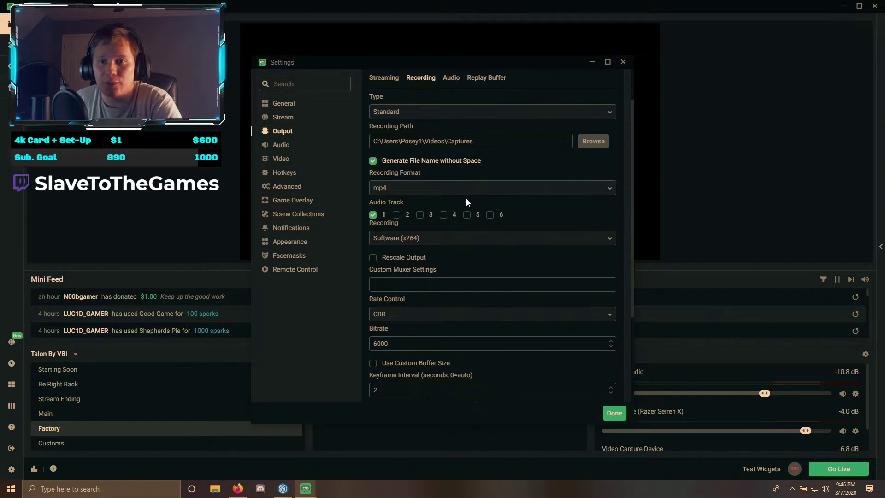
click(404, 238)
click(421, 296)
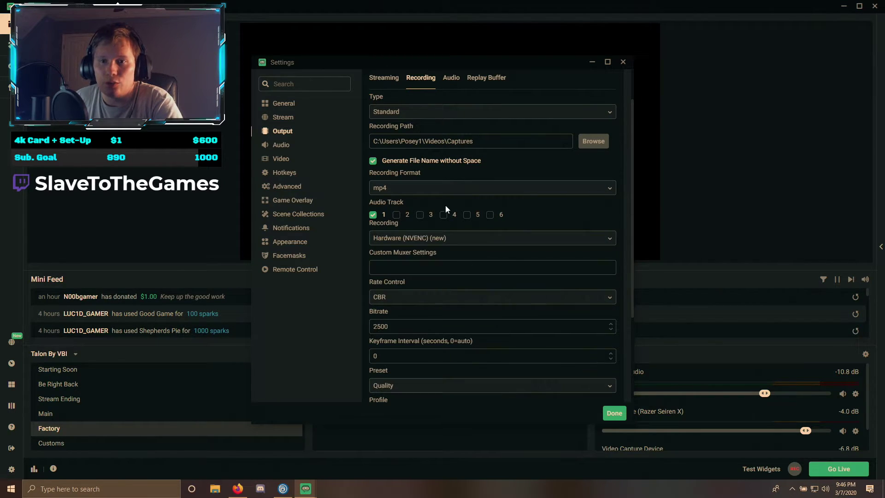
click(421, 238)
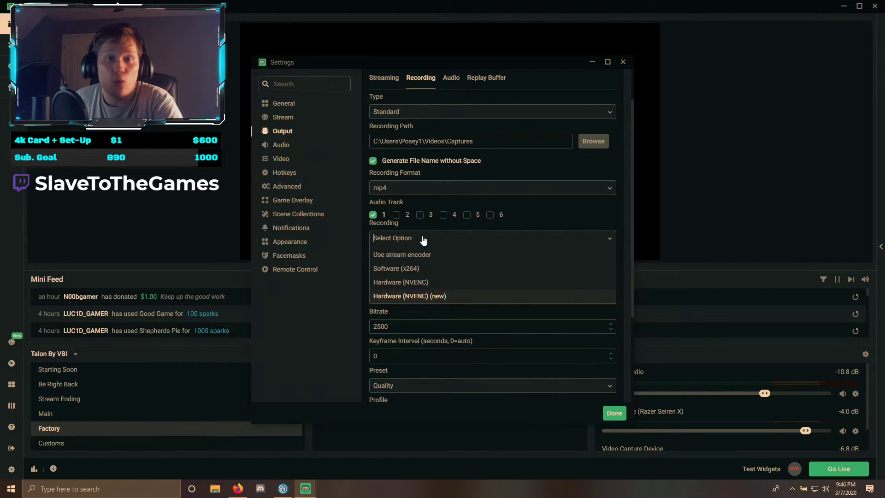
click(422, 296)
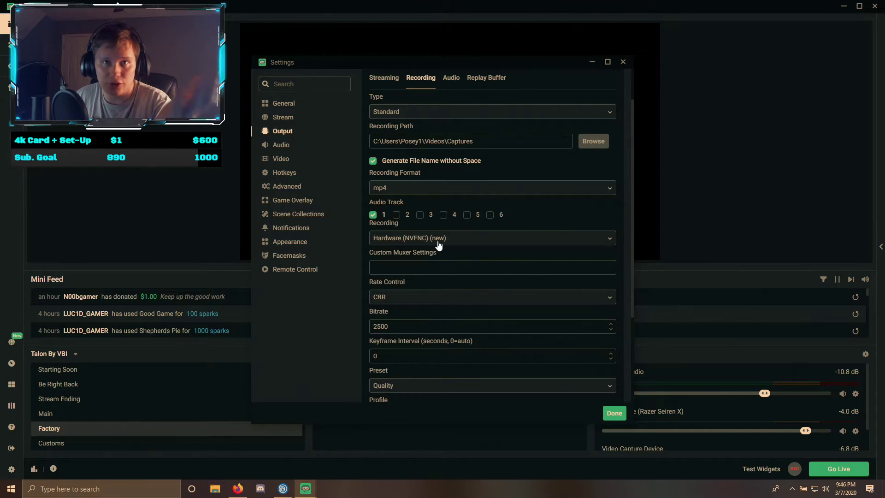
click(436, 241)
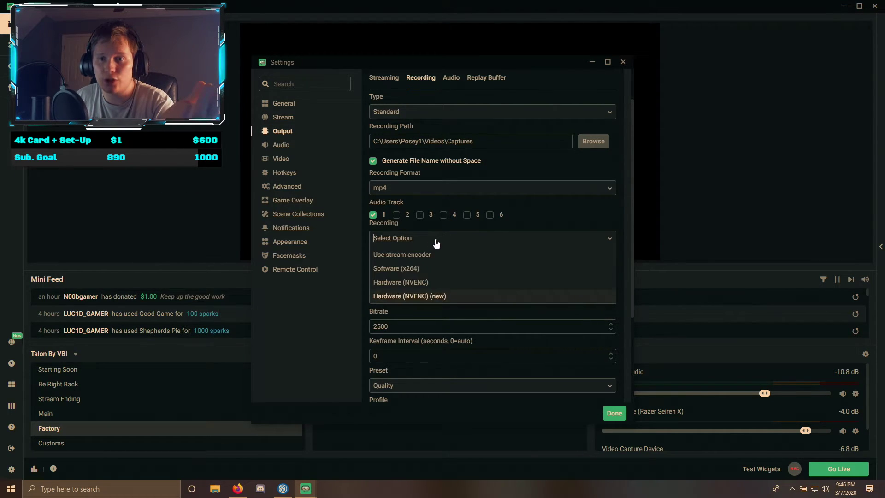
click(406, 254)
Keep the Standard recording type and toggle the recording encoder between NVENC and the stream encoder
click(385, 124)
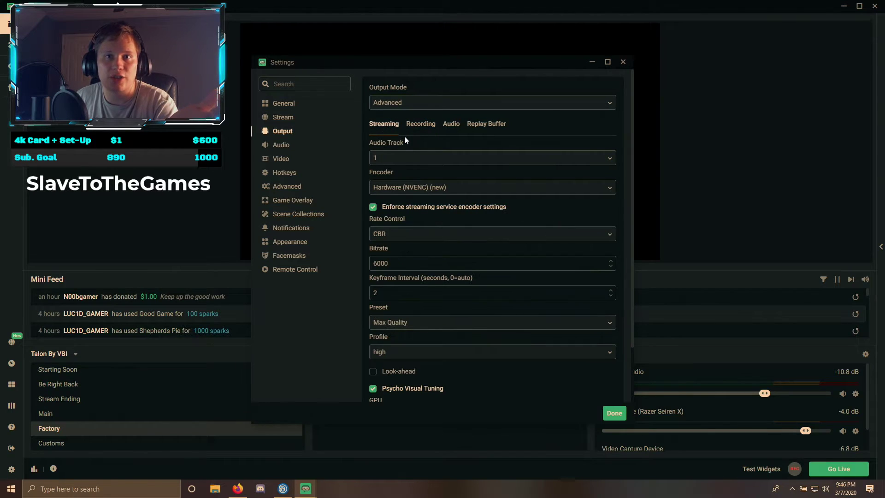
click(420, 124)
click(397, 160)
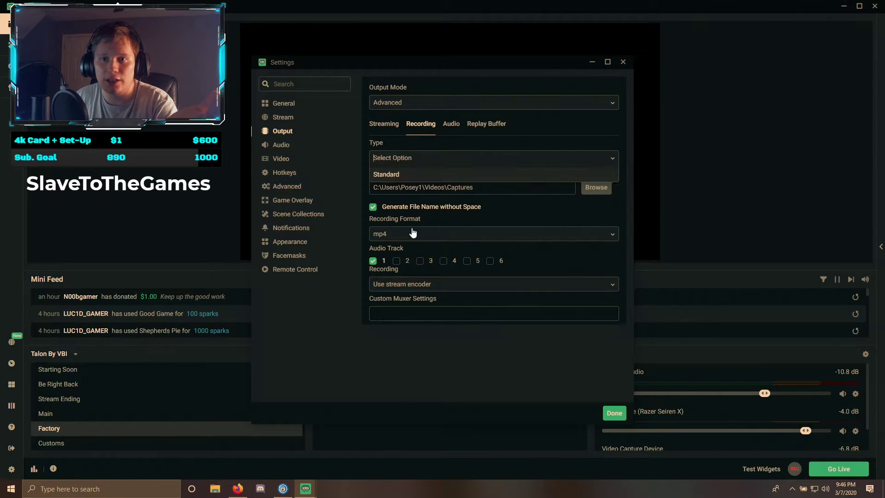
click(496, 204)
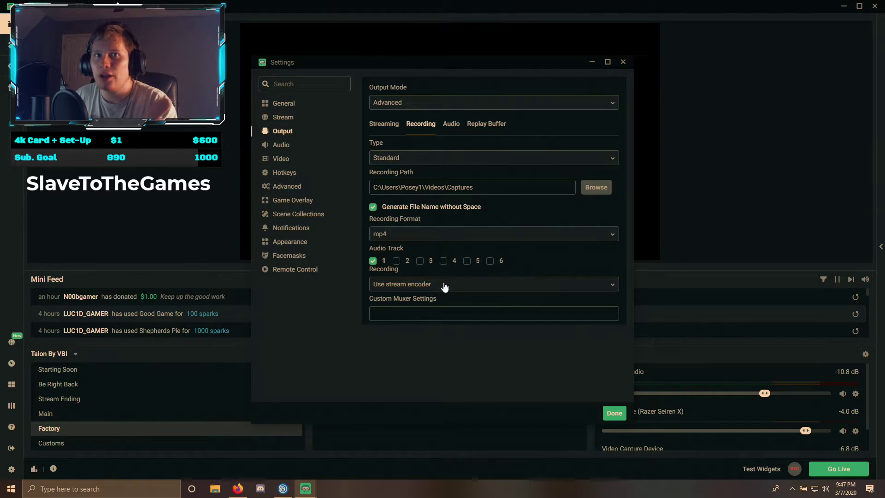
click(404, 285)
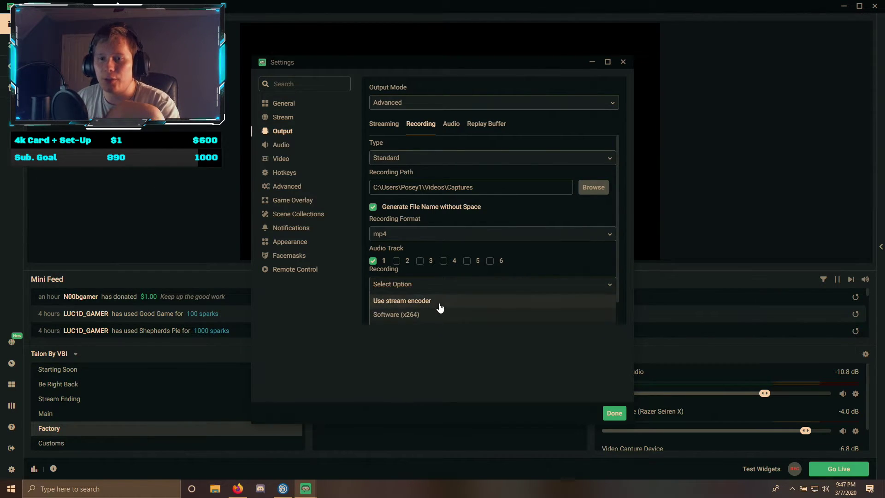
scroll(423, 306, down, 1)
click(424, 321)
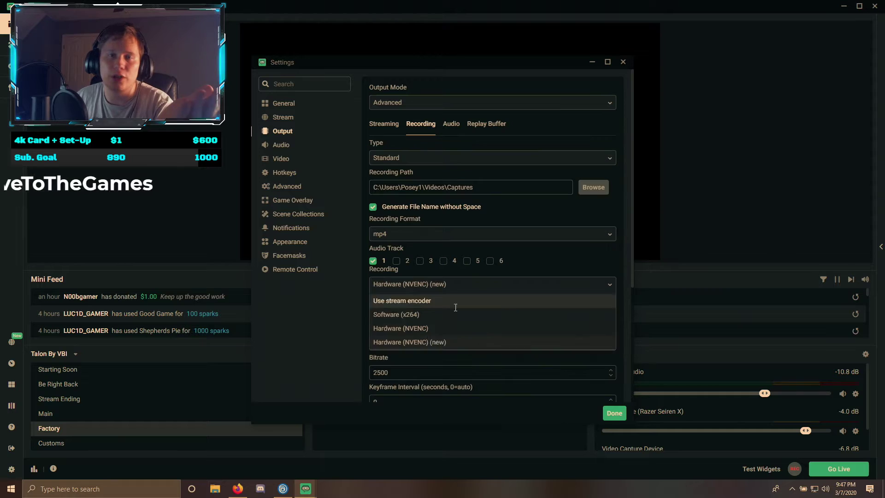
click(439, 286)
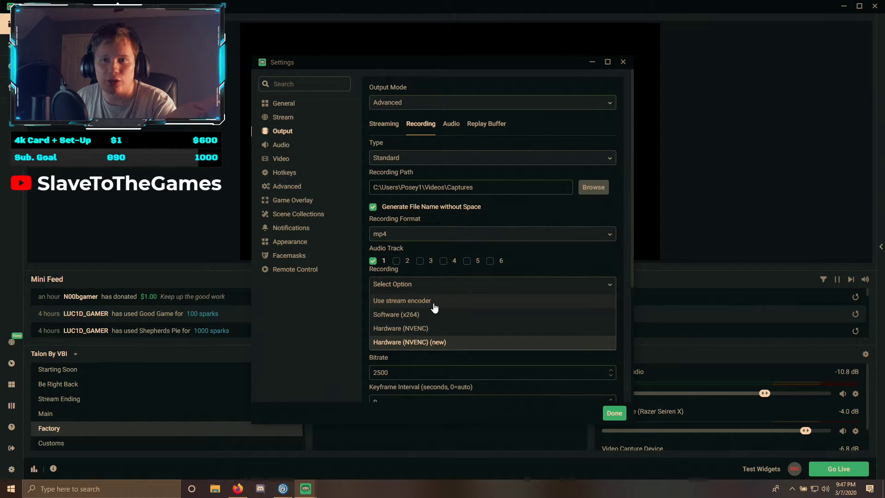
click(434, 305)
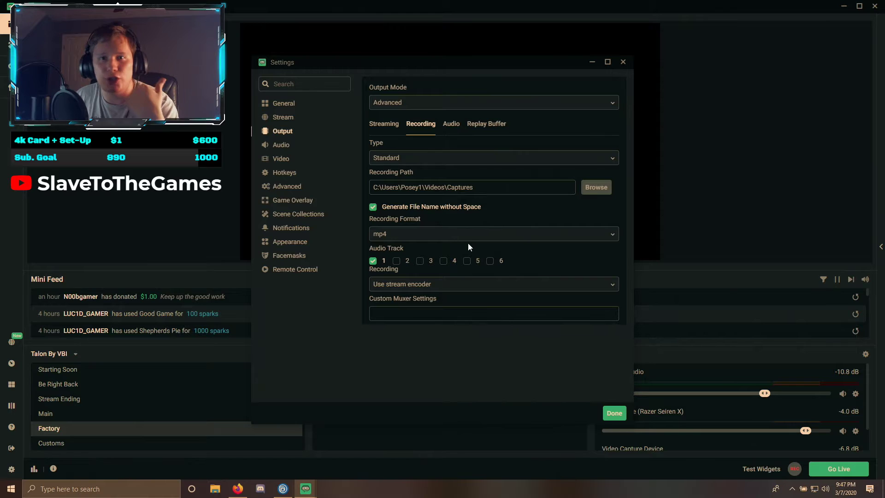
After rechecking the Streaming tab, set the recording encoder to Hardware (NVENC) (new)
click(444, 290)
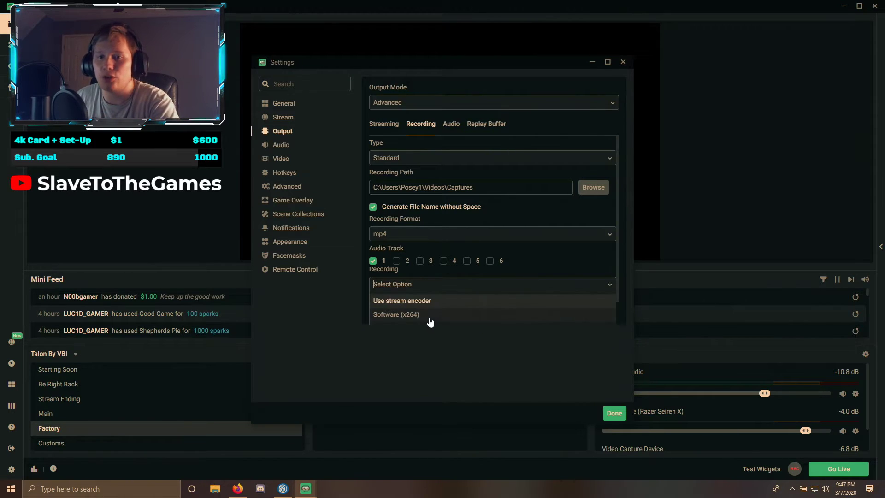
scroll(557, 251, down, 1)
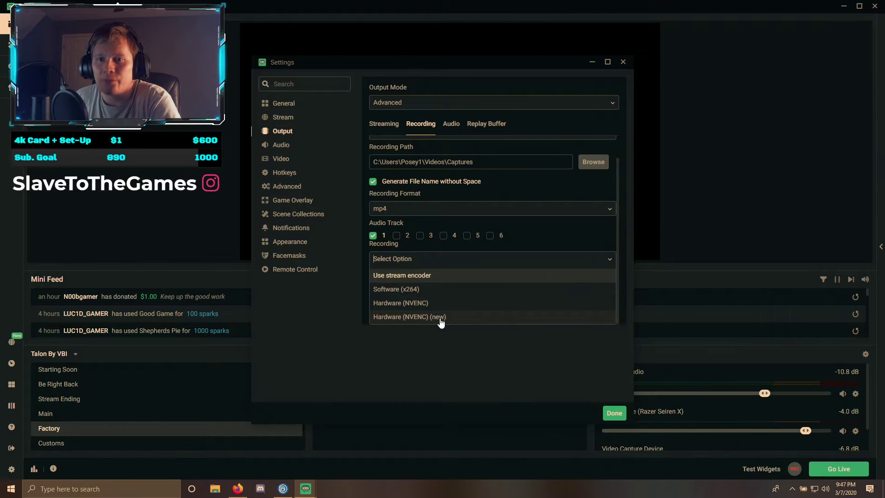
click(428, 275)
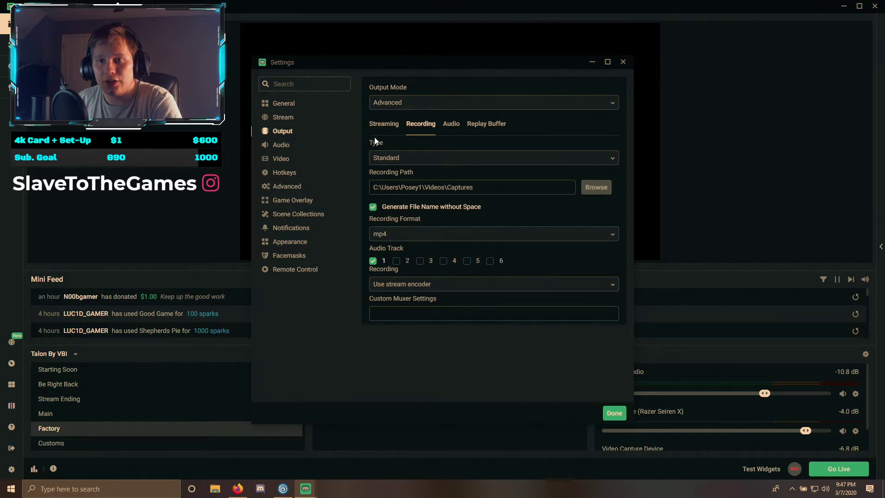
click(381, 125)
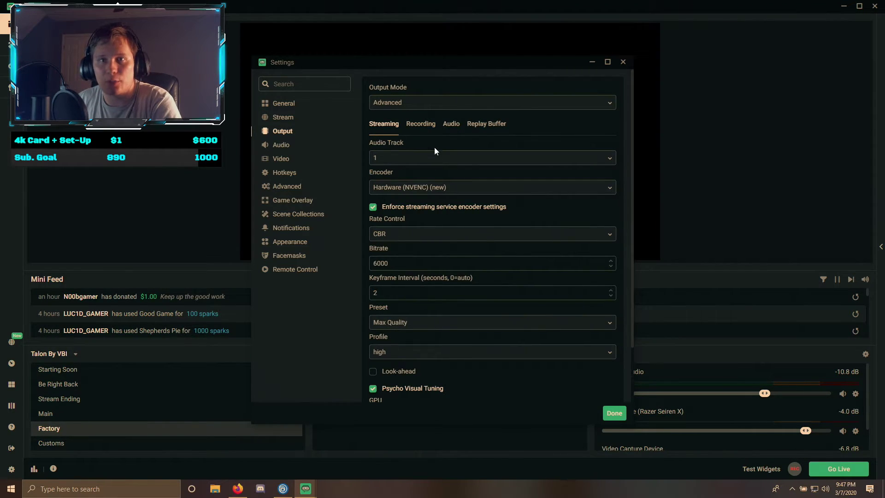
click(421, 124)
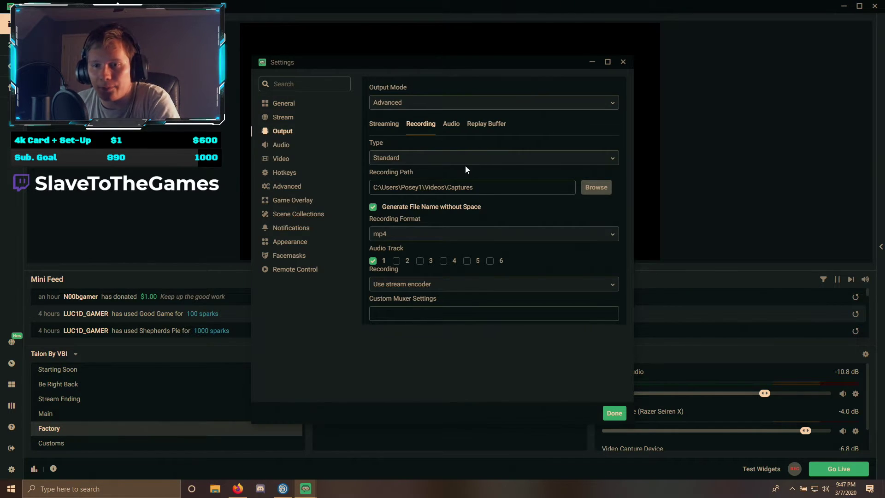
click(423, 285)
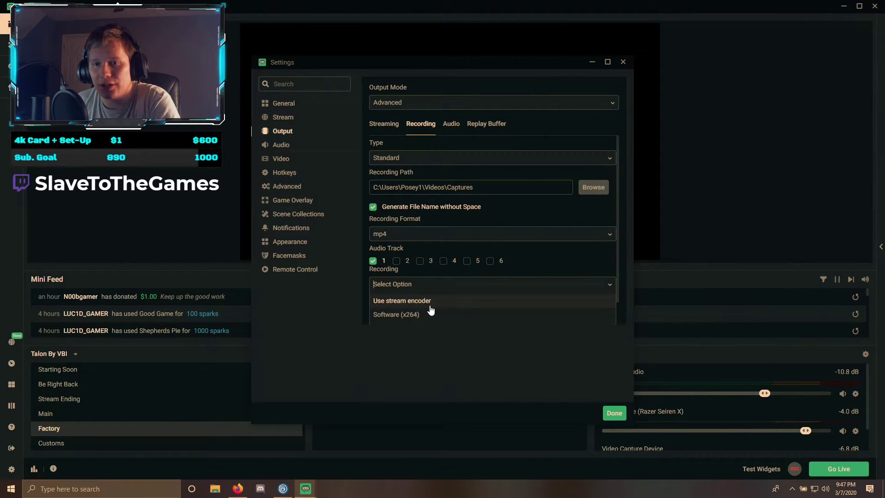
click(582, 256)
click(406, 284)
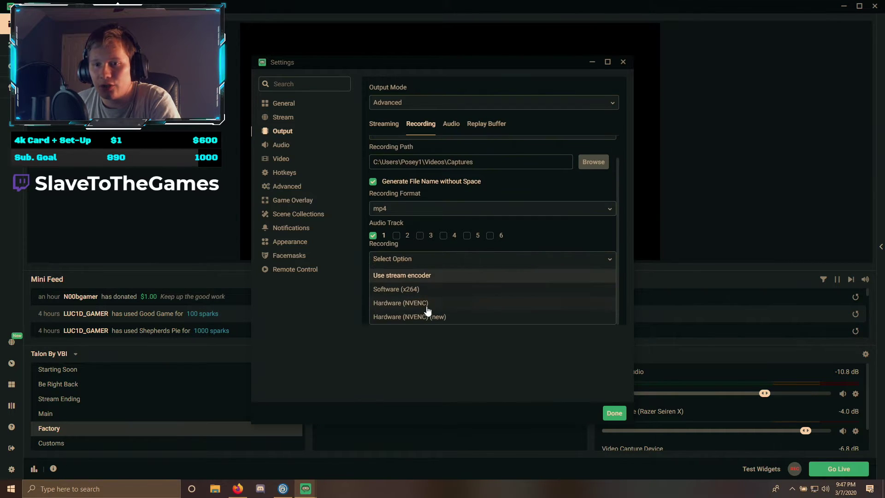
click(419, 318)
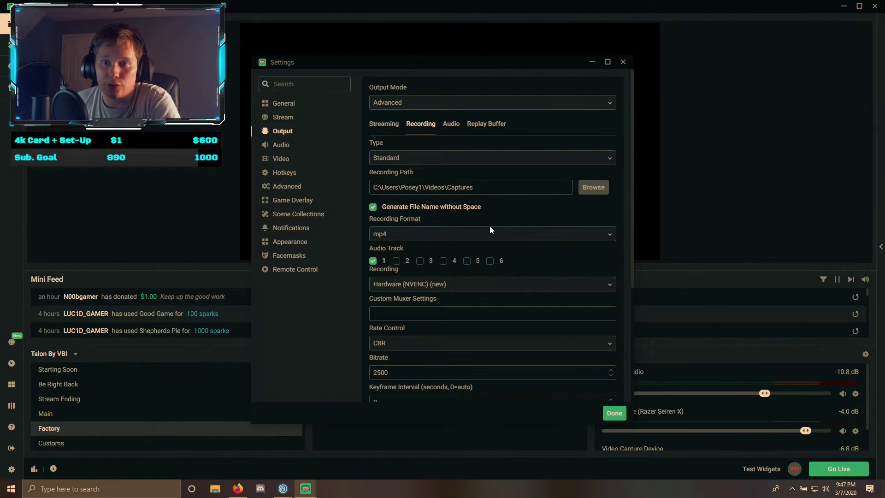
Set recording bitrate 28000, keyframe interval 2, Max Quality preset, and keep the high profile
scroll(461, 249, down, 3)
scroll(436, 267, down, 1)
double_click(369, 200)
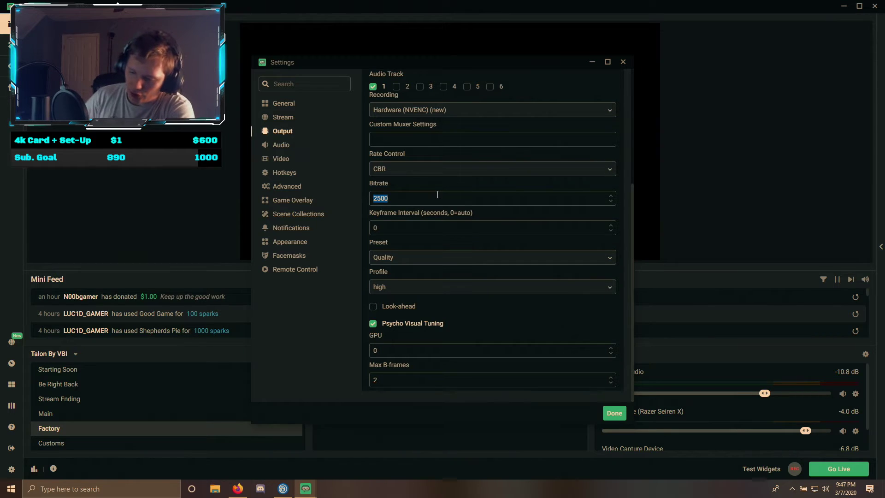
text(28000)
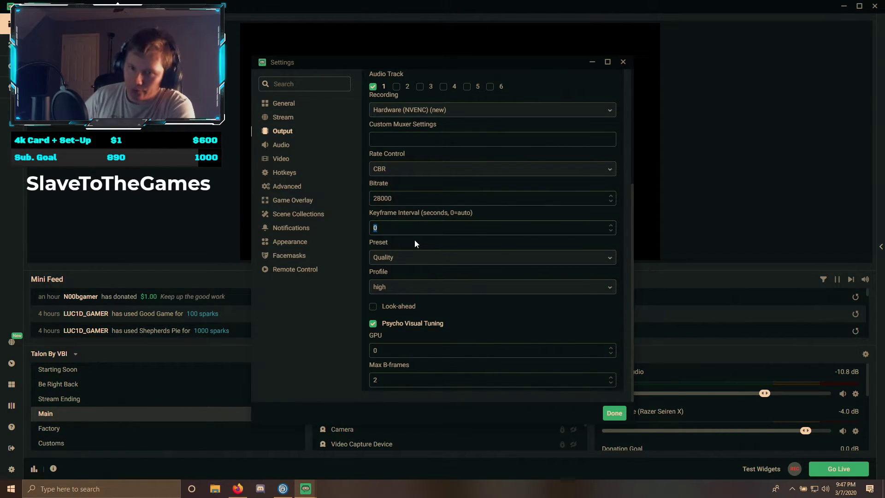
text(2)
click(410, 258)
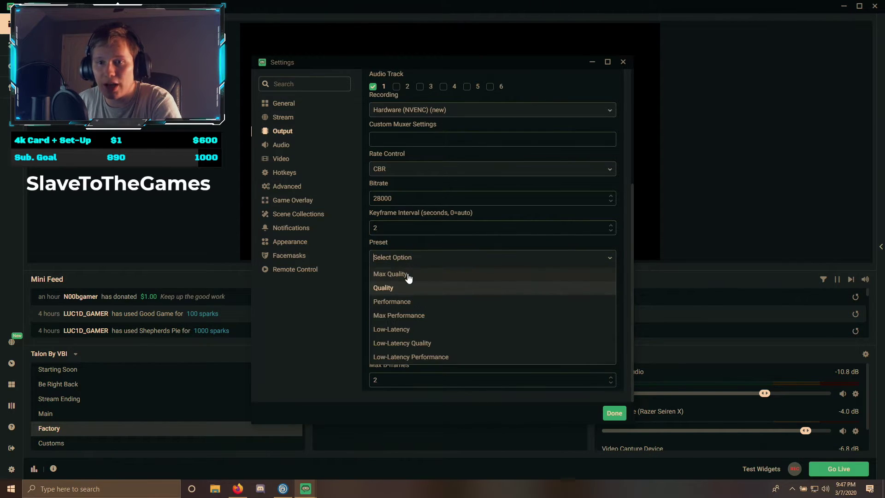
click(408, 274)
click(415, 288)
click(407, 302)
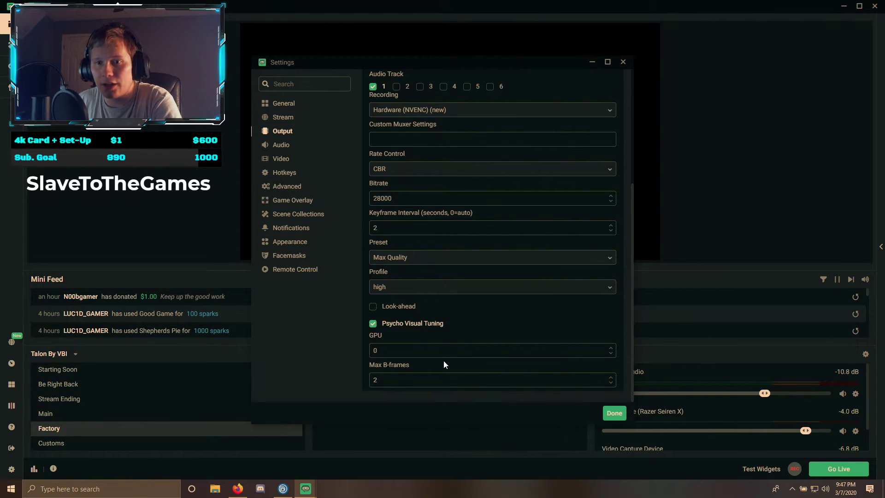
scroll(444, 362, up, 1)
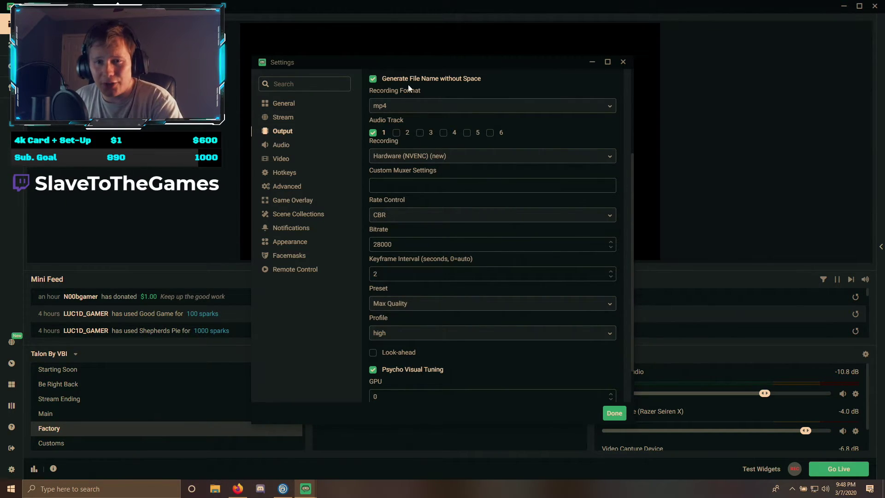
Browse the Facemasks, Appearance, Notifications, Scene Collections, Game Overlay and Advanced pages, then close Settings
click(295, 254)
click(294, 245)
click(298, 231)
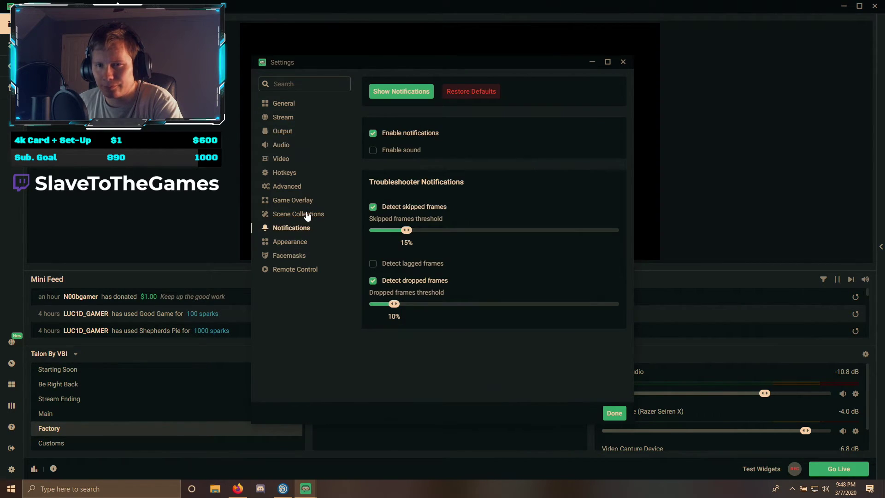
click(307, 214)
click(294, 202)
click(293, 187)
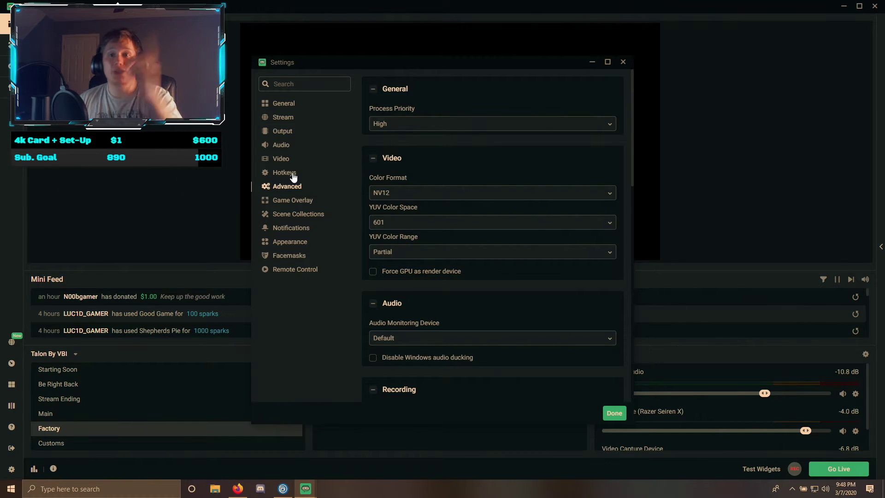
click(623, 63)
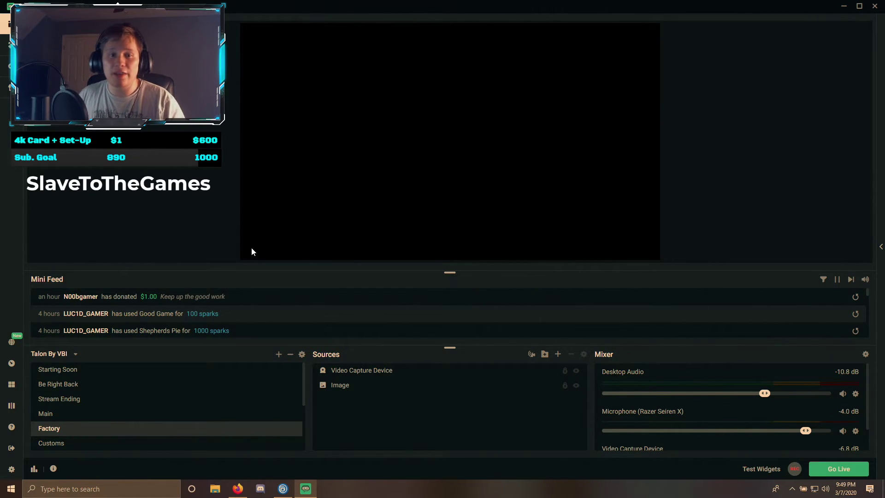
In Performance Metrics, pin the CPU, FPS, dropped frames and kb/s stats to the footer
click(35, 469)
click(336, 238)
click(385, 238)
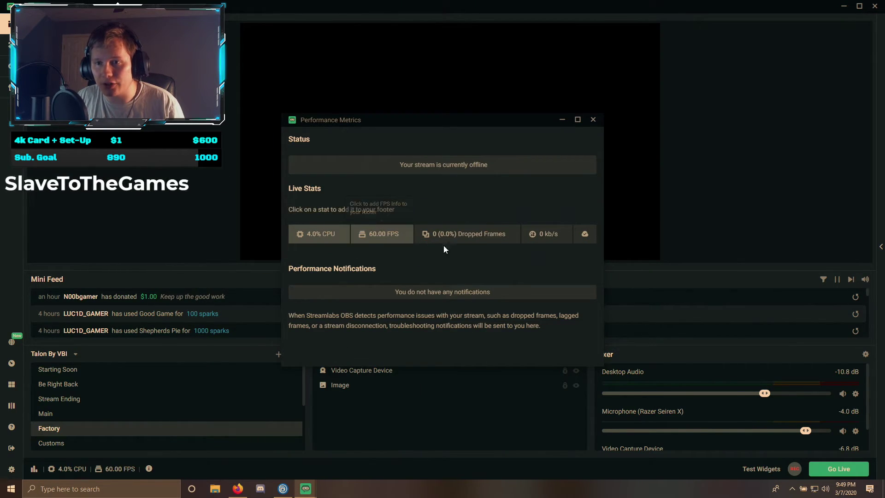
click(454, 238)
click(545, 236)
click(592, 120)
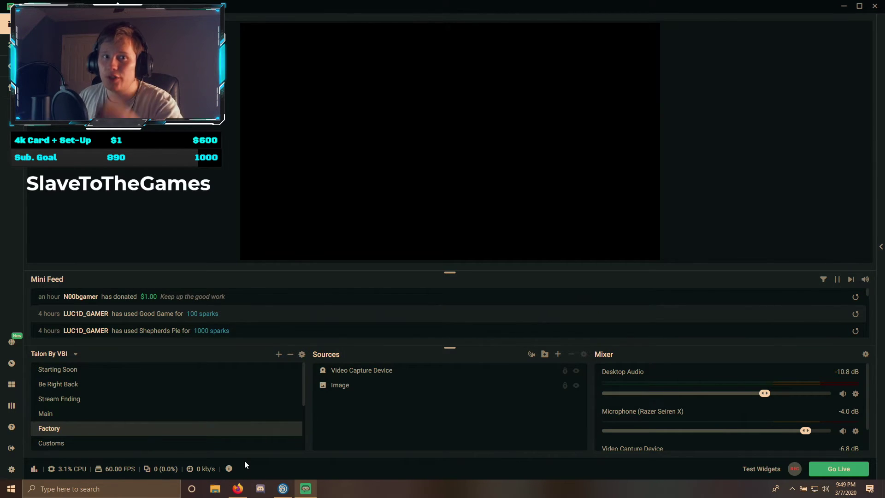
Reopen Settings and browse the Stream, Output, Audio and Video pages
click(11, 469)
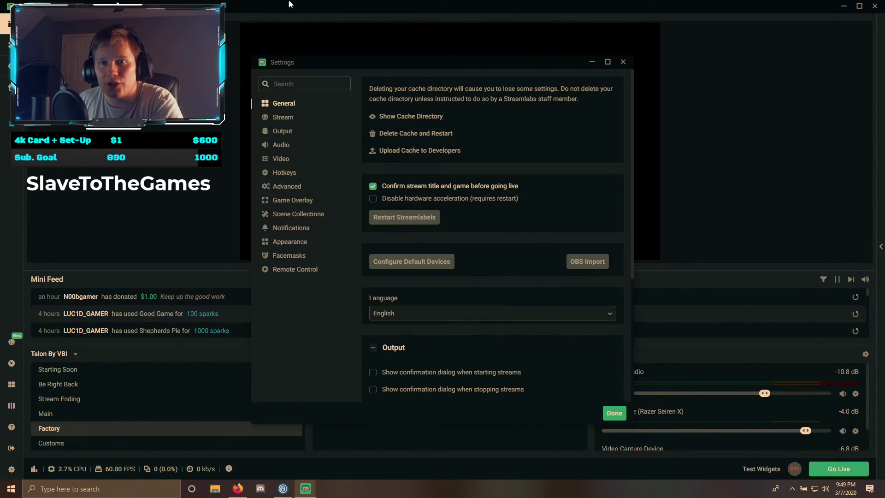
click(283, 118)
click(284, 133)
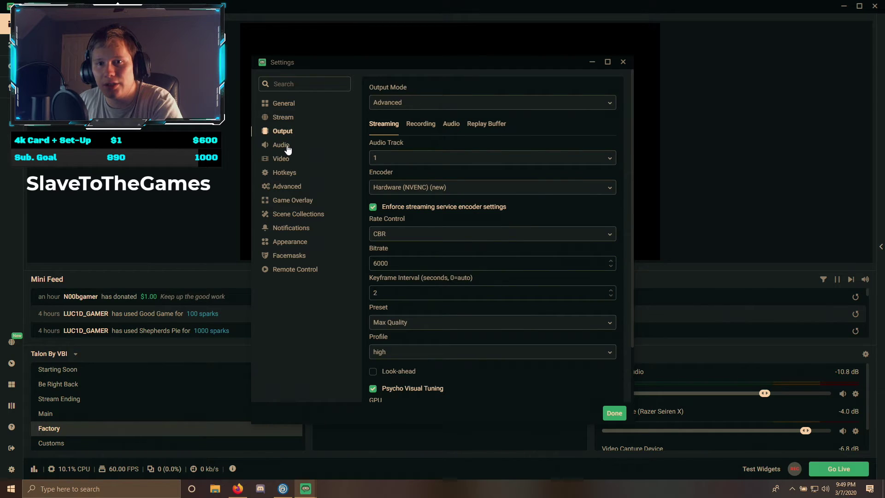
click(282, 147)
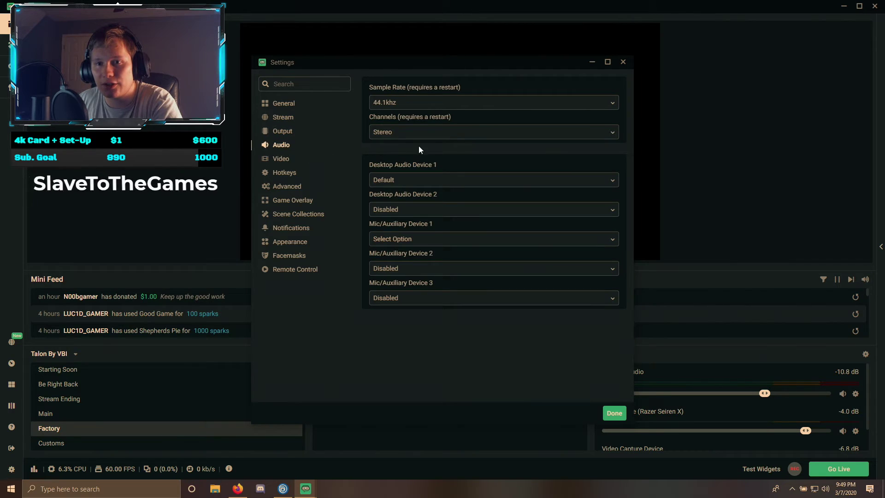
click(282, 161)
Check the Output page's audio track bitrates, then return to the Stream page
click(282, 119)
click(282, 132)
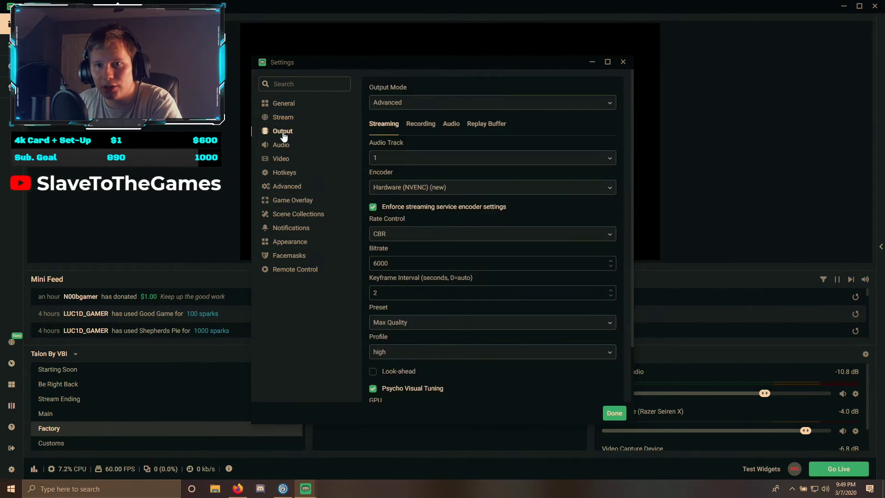
click(451, 124)
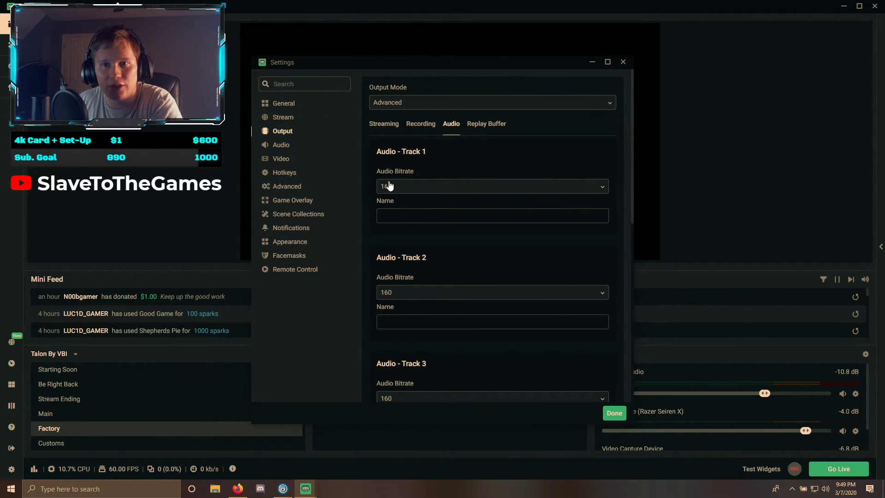
scroll(420, 184, down, 8)
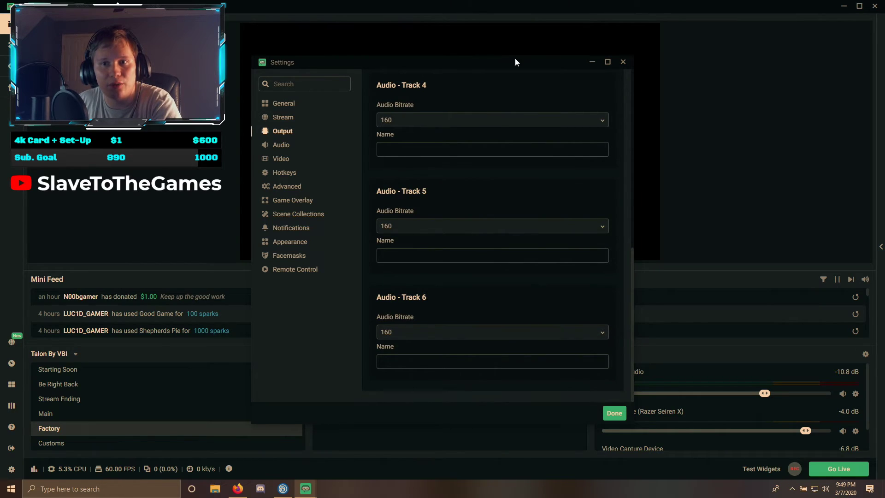
scroll(428, 277, up, 8)
click(283, 118)
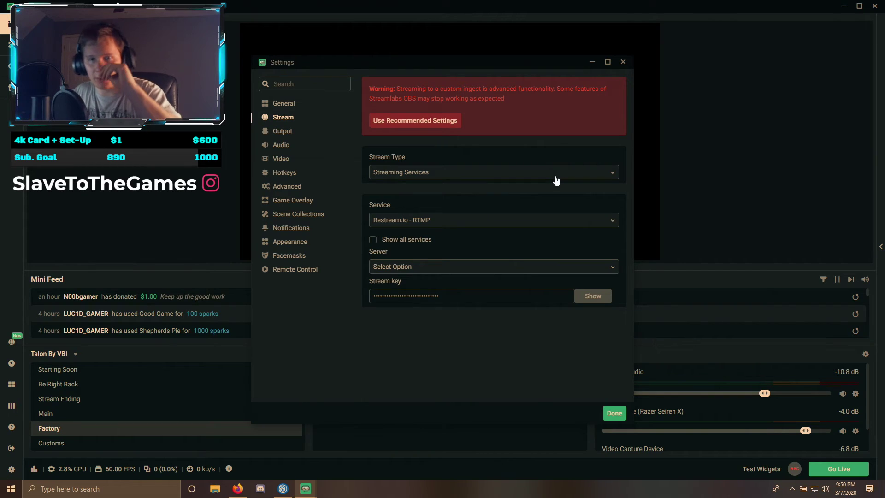
Browse Output's Audio, Recording and Streaming tabs plus the Audio and Notifications pages, then close Settings
click(283, 131)
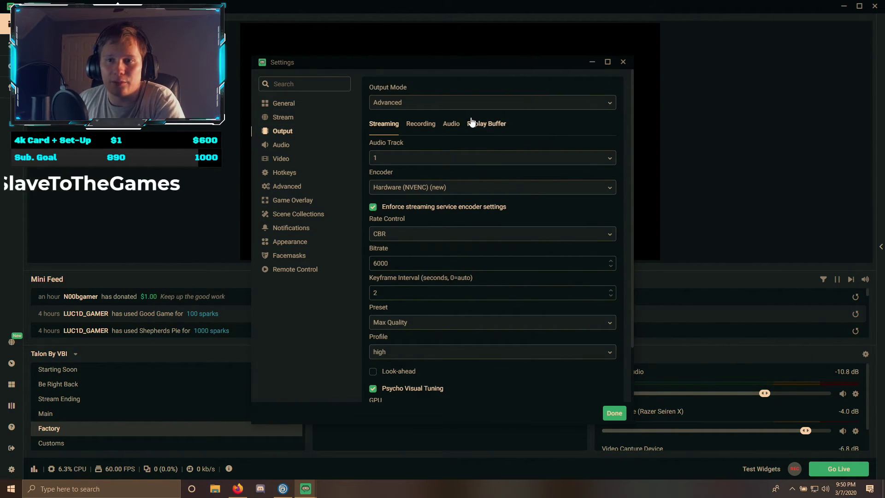
click(452, 123)
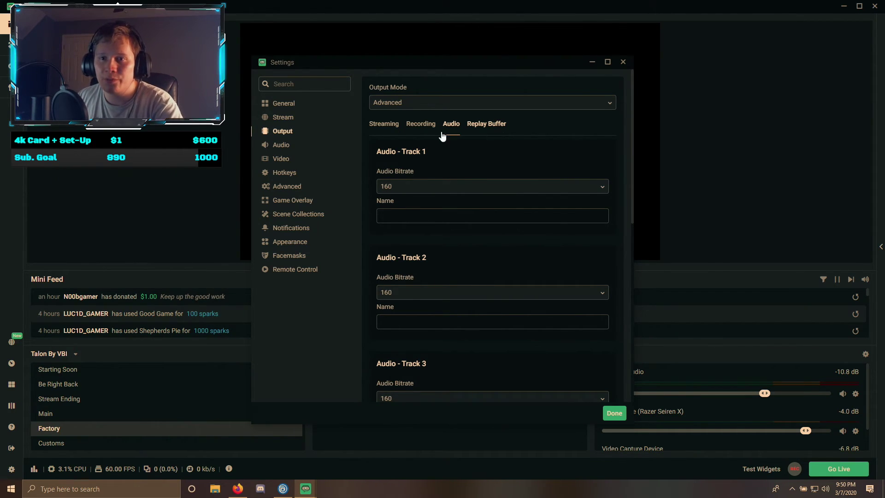
click(418, 124)
click(398, 128)
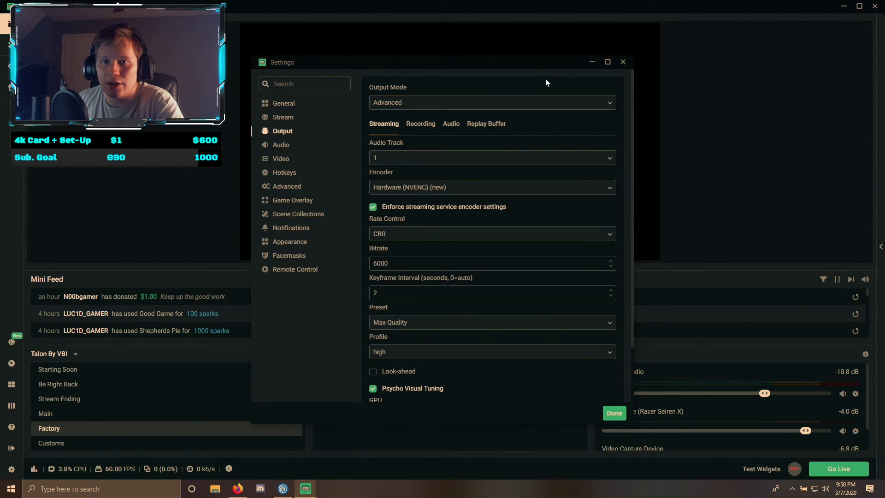
click(279, 148)
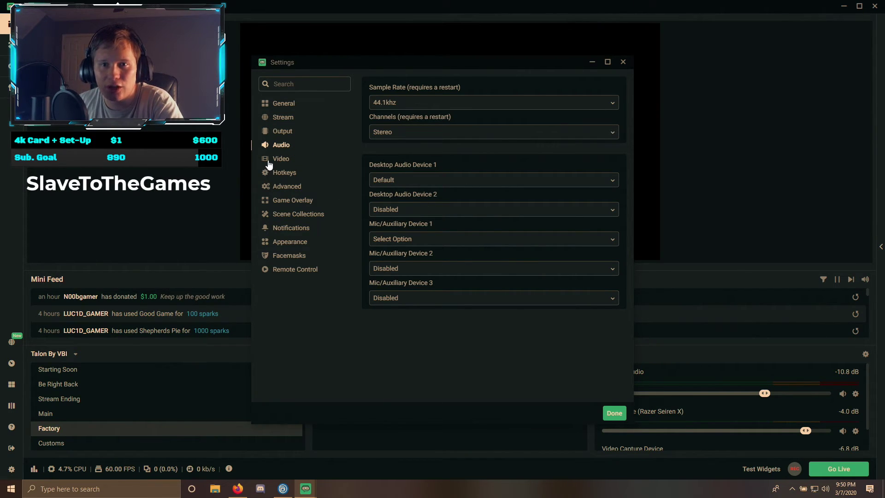
click(292, 228)
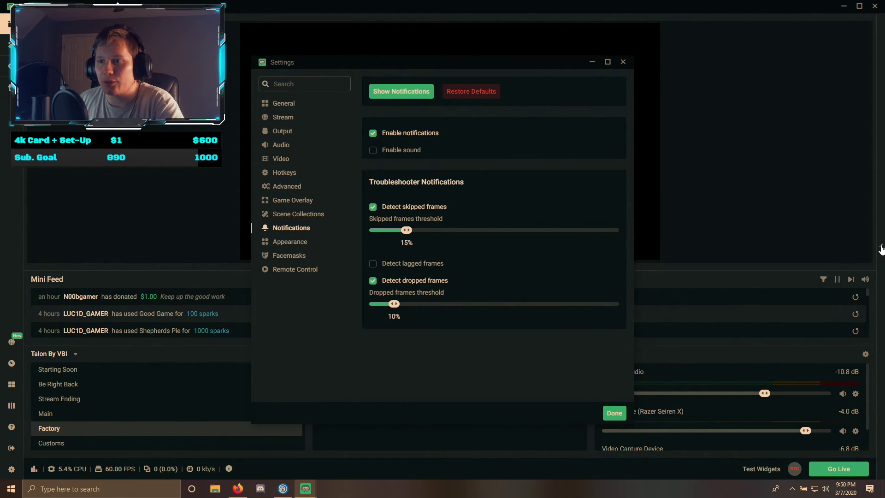
click(614, 413)
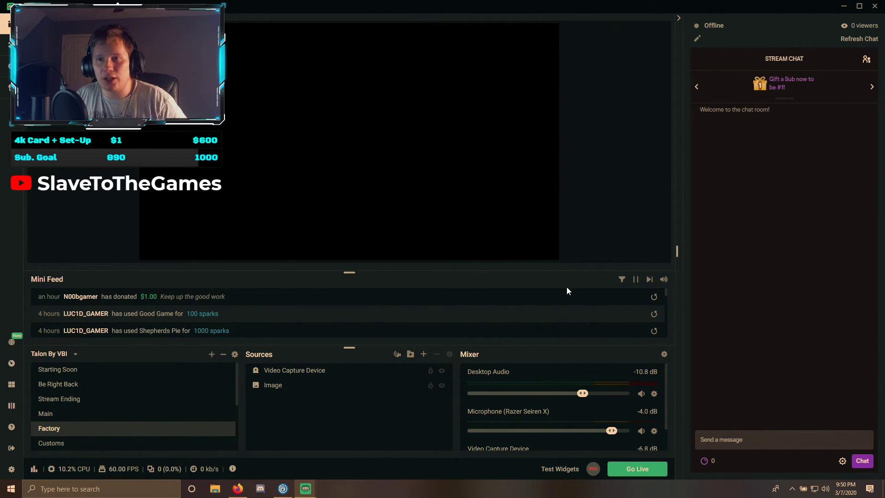
Collapse the stream chat panel using the arrow at its edge
click(678, 21)
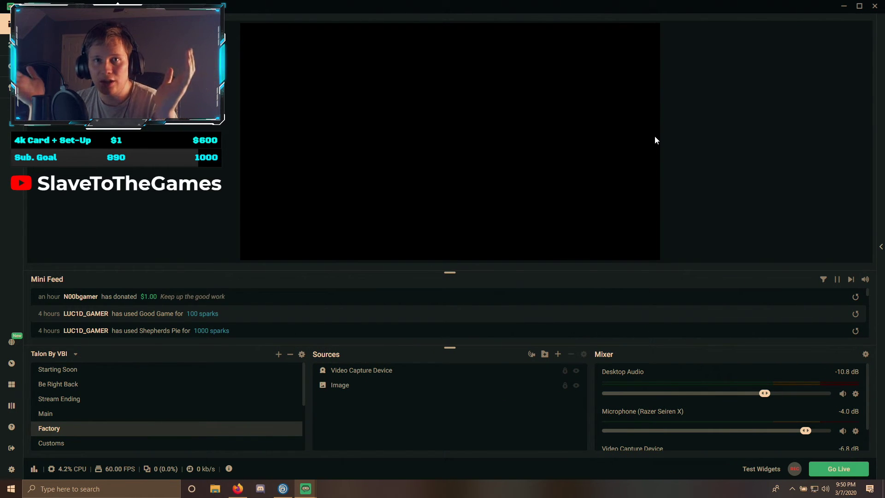